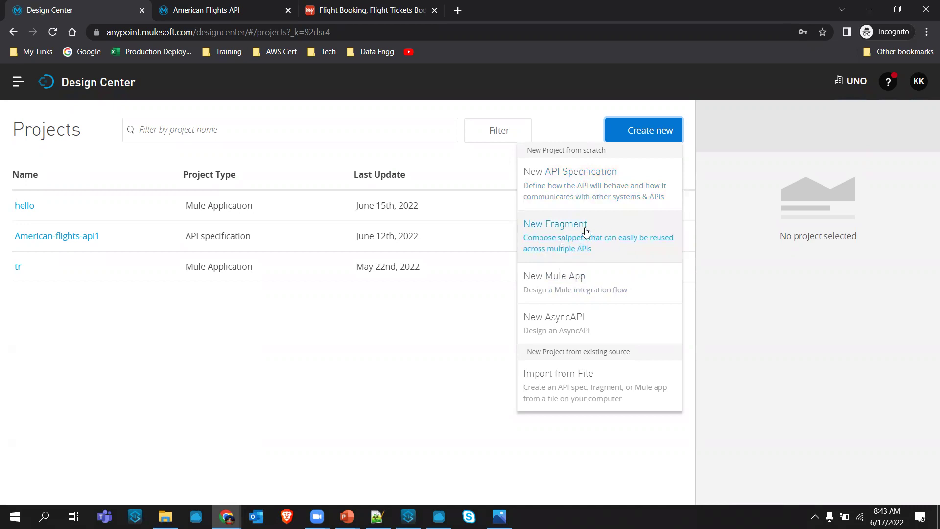
Create a new Mule App project named AB.
left_click(571, 289)
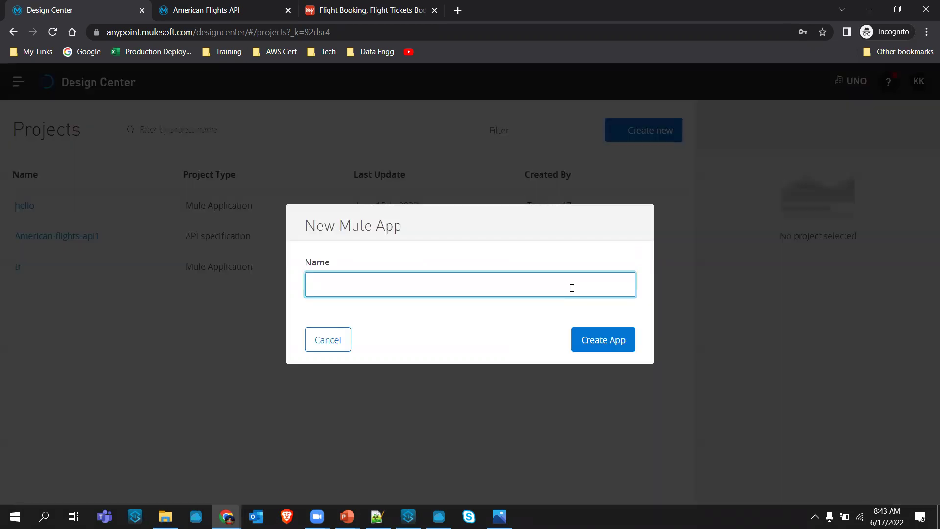
type("AB")
left_click(620, 339)
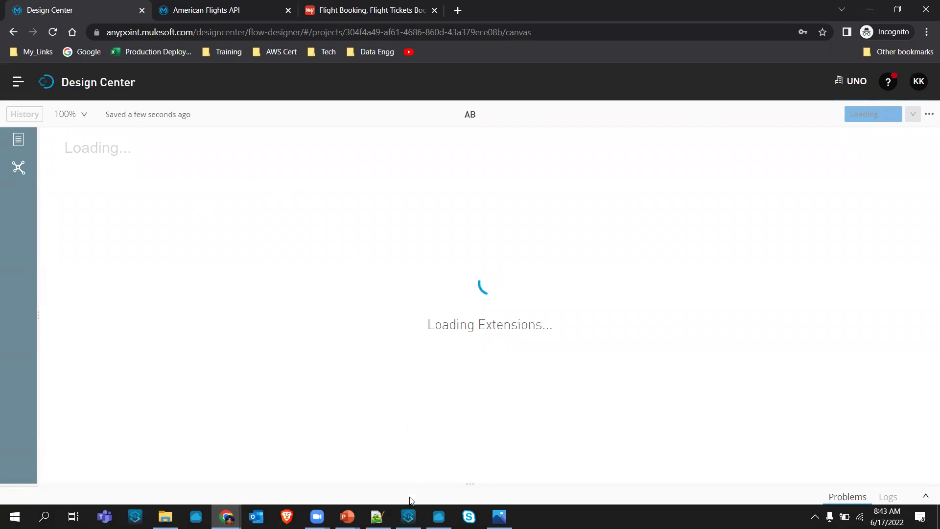
Switch to Anypoint Studio and open the mule-project-61.xml flow from the src/main/mule folder of mule-project-61.
left_click(408, 517)
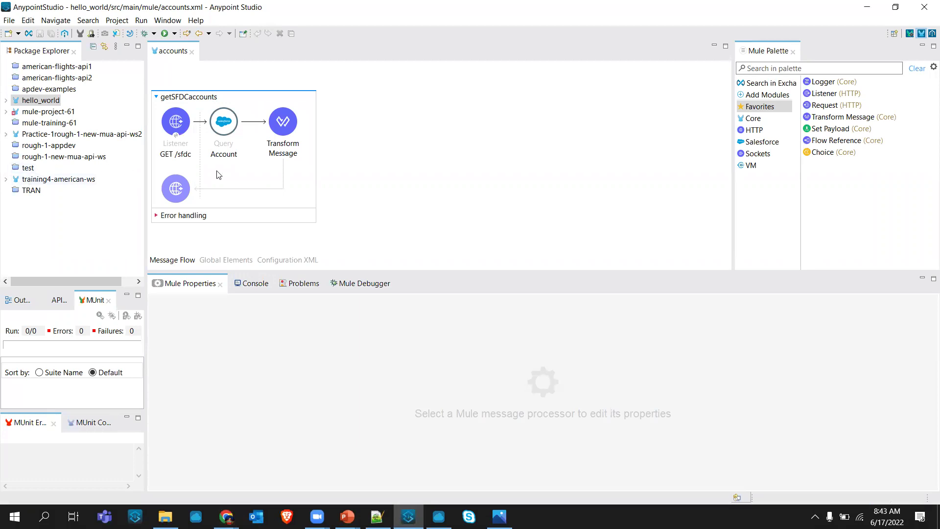
double_click(44, 111)
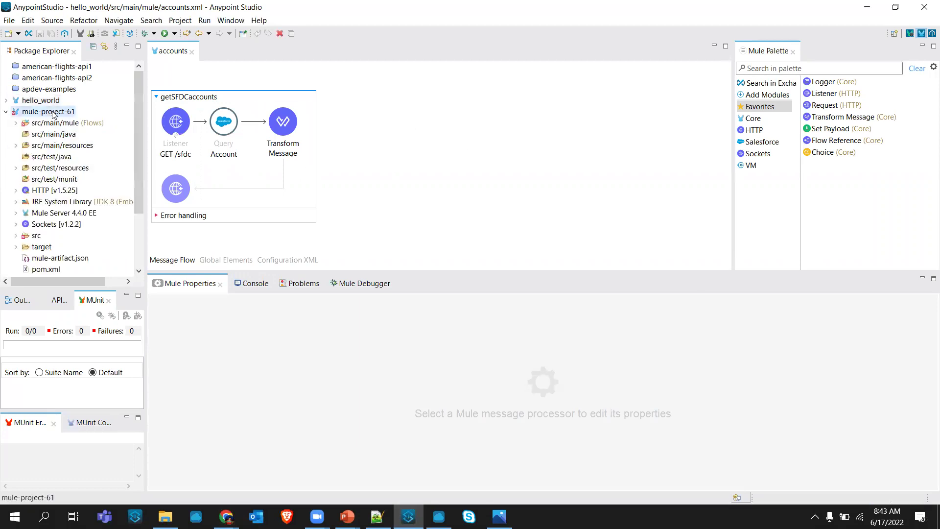
double_click(39, 123)
left_click(49, 137)
double_click(49, 135)
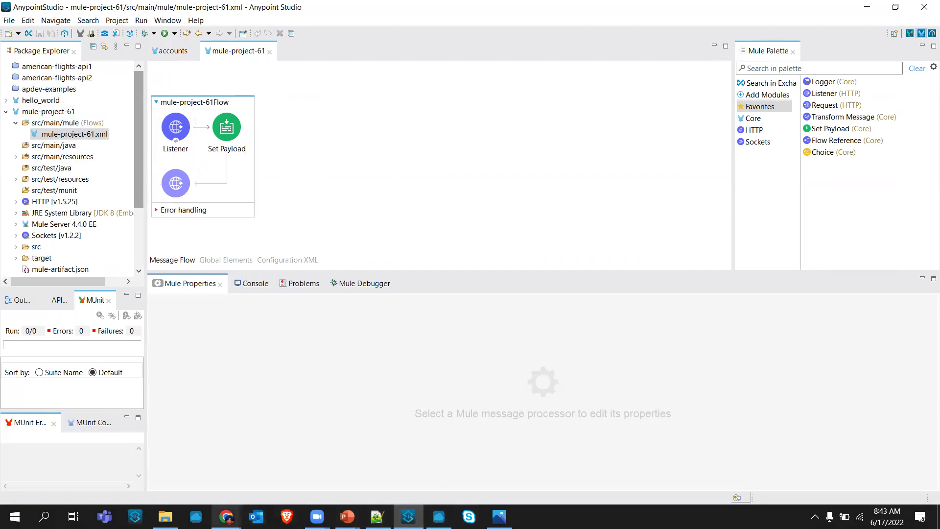
Switch back to Design Center in Chrome and choose HTTP Connector with the Listener operation as the flow's trigger.
mouse_move(227, 517)
left_click(299, 455)
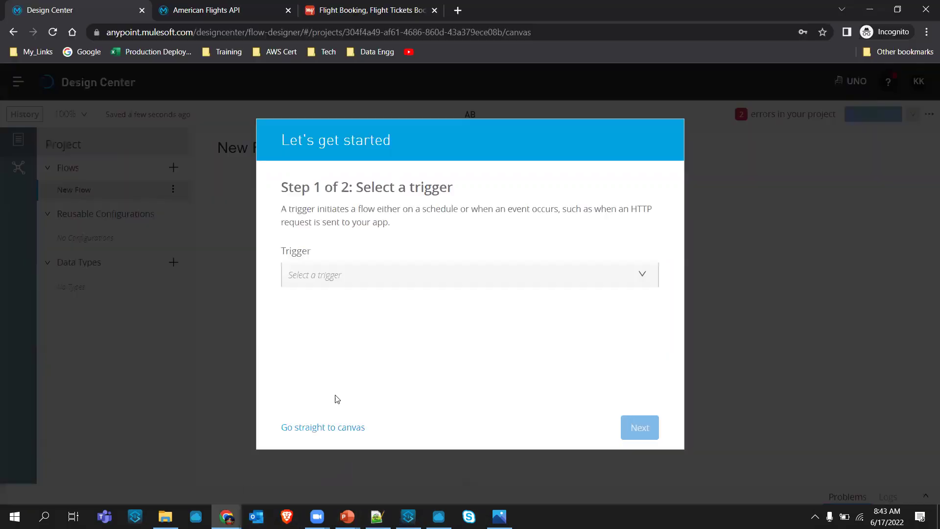
left_click(512, 280)
type("ht")
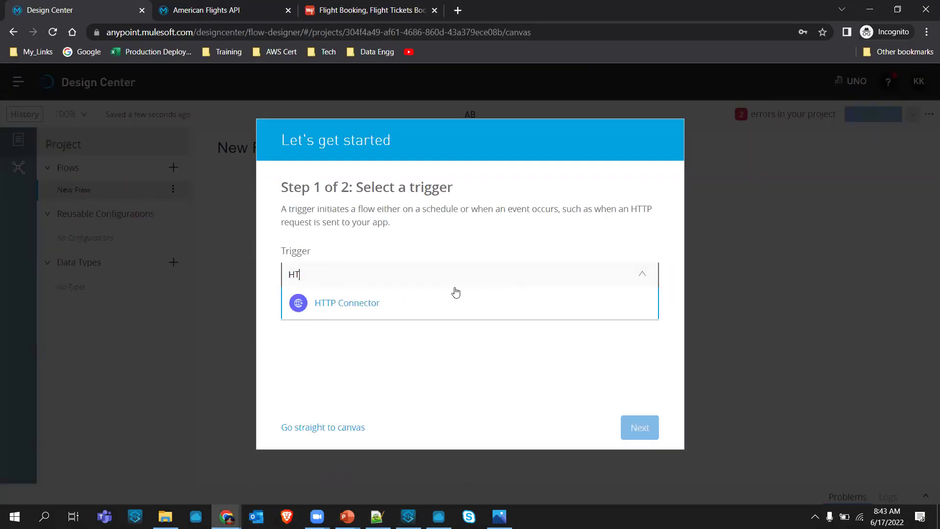
left_click(412, 303)
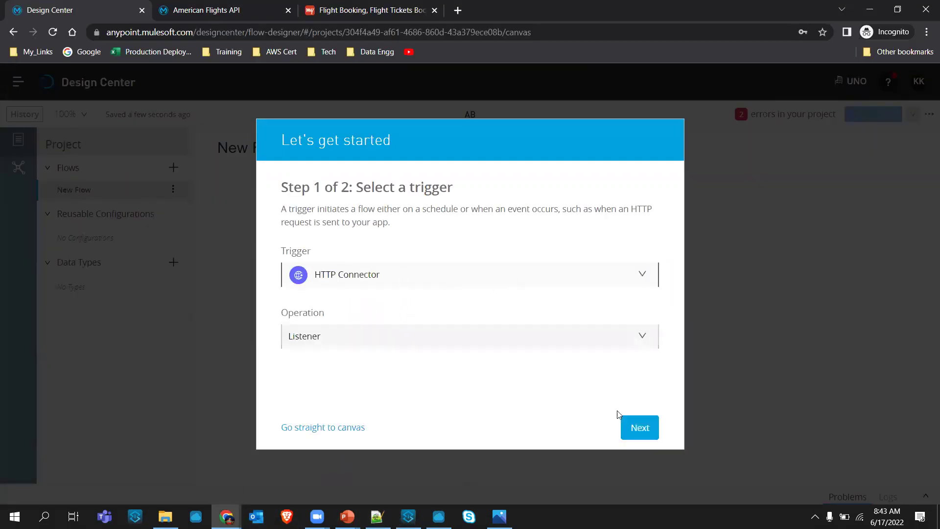
left_click(640, 427)
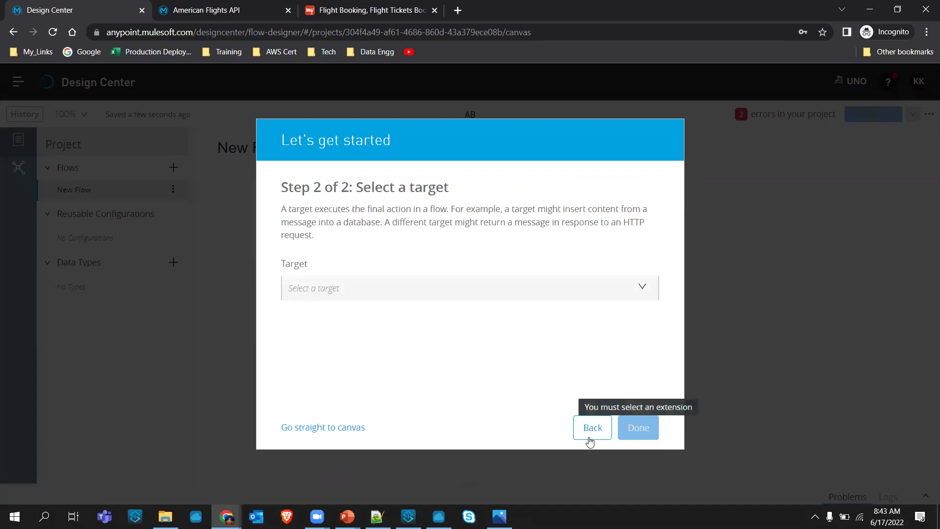
Browse the available targets, then skip the getting-started wizard and go straight to the flow canvas.
left_click_drag(336, 432, 413, 376)
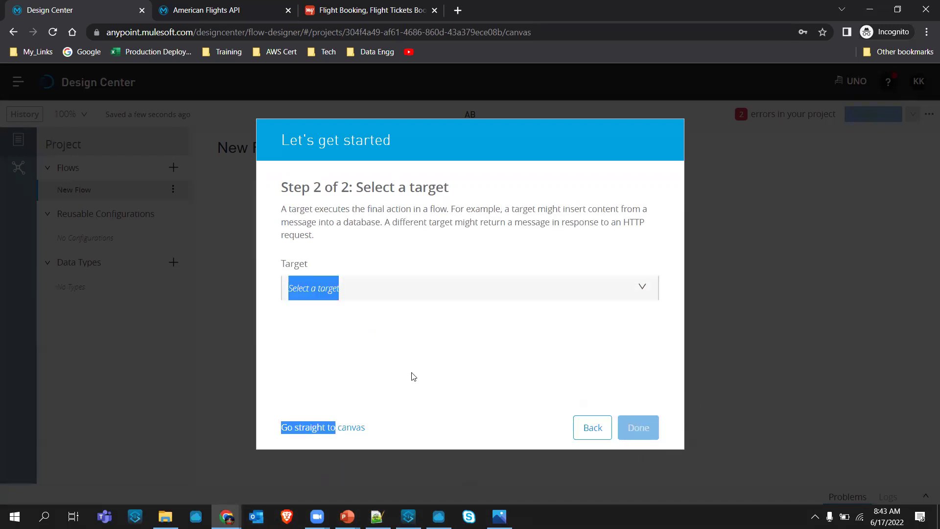
left_click(442, 289)
scroll(506, 371, "down", 3)
scroll(506, 371, "down", 6)
left_click(506, 256)
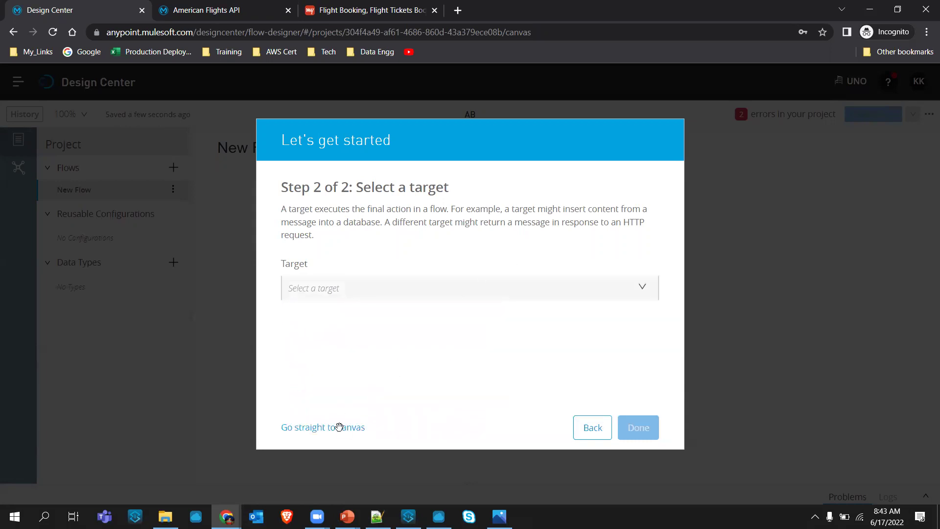
left_click(339, 427)
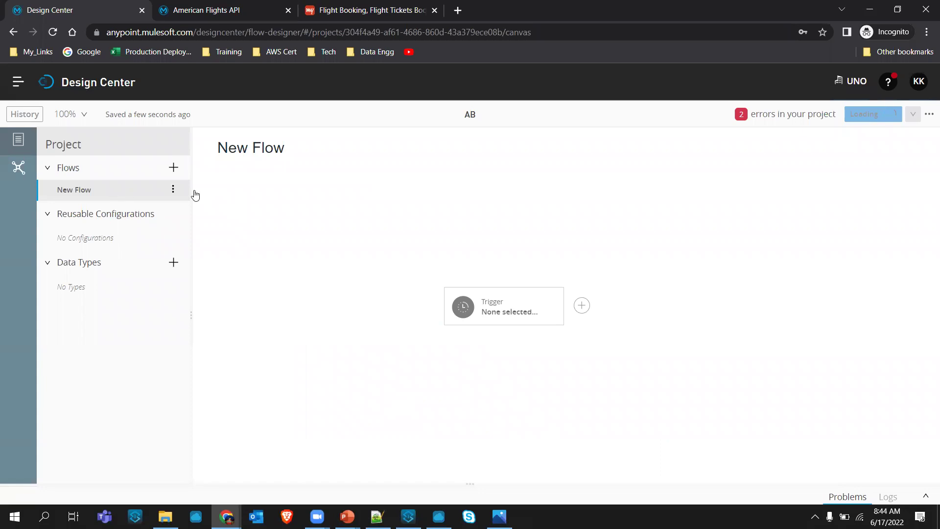
Compare the mule-project-61 flow in Anypoint Studio with the new flow's canvas in Design Center in Chrome.
left_click(408, 517)
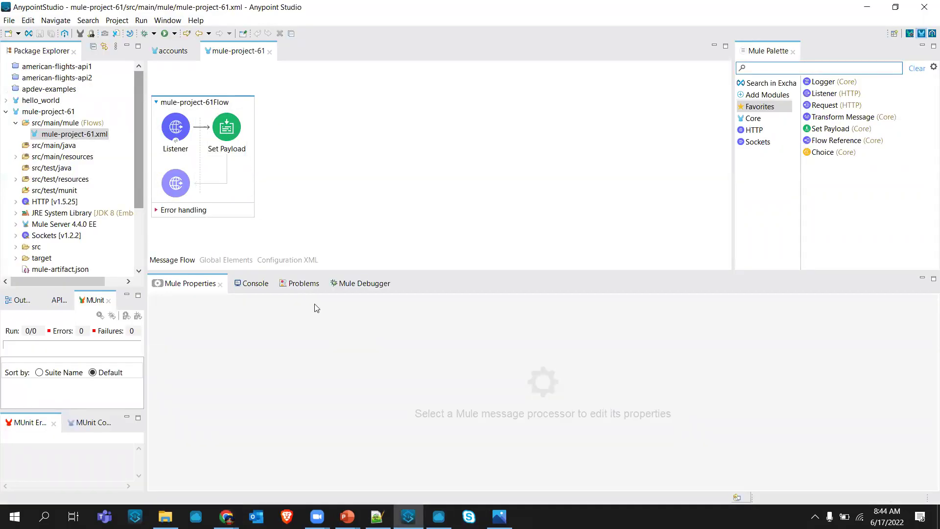
left_click(408, 517)
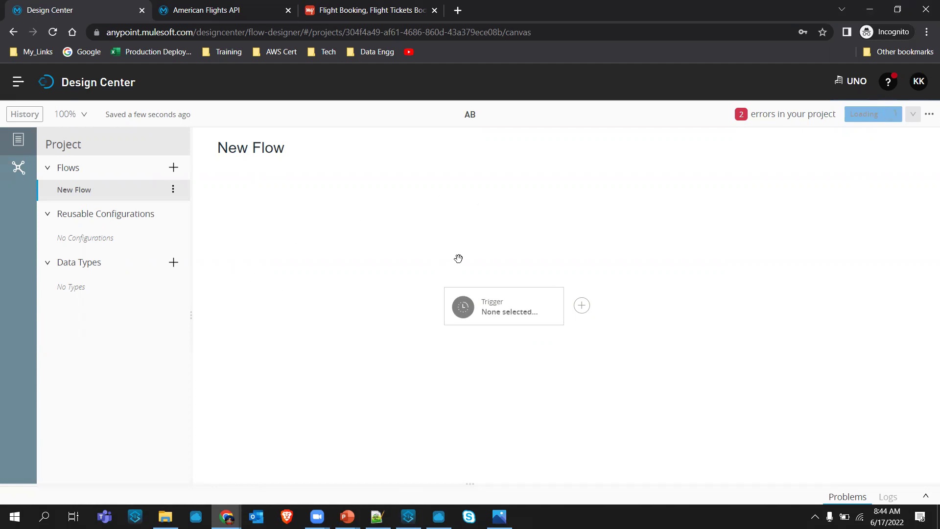
left_click(408, 516)
left_click(408, 516)
left_click(409, 517)
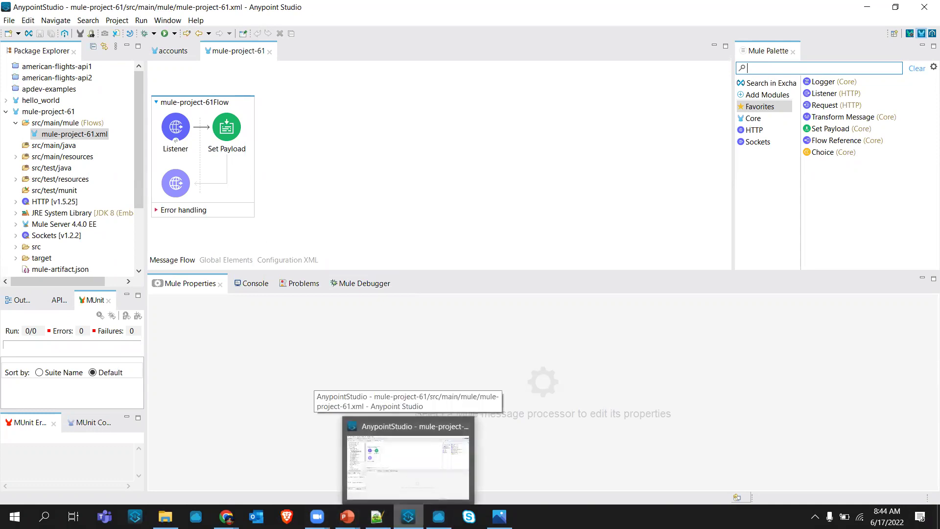
mouse_move(318, 517)
mouse_move(226, 517)
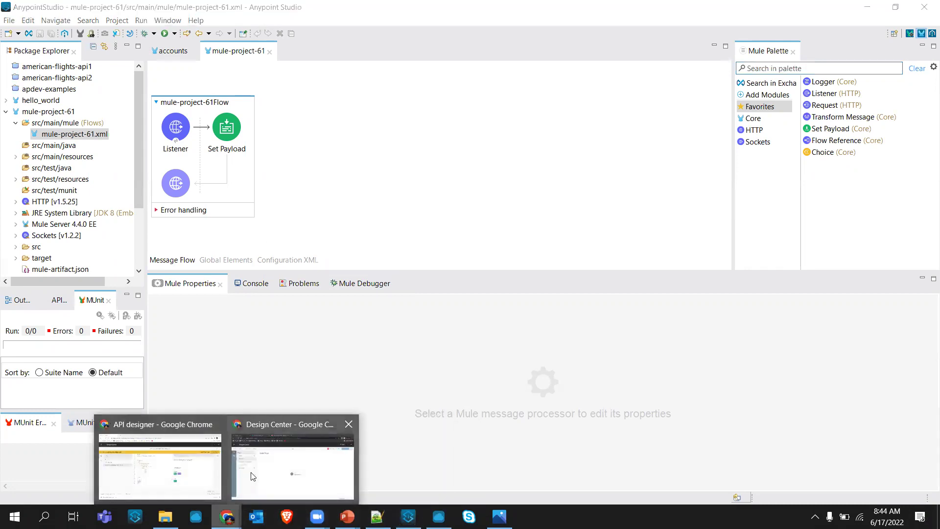
left_click(248, 474)
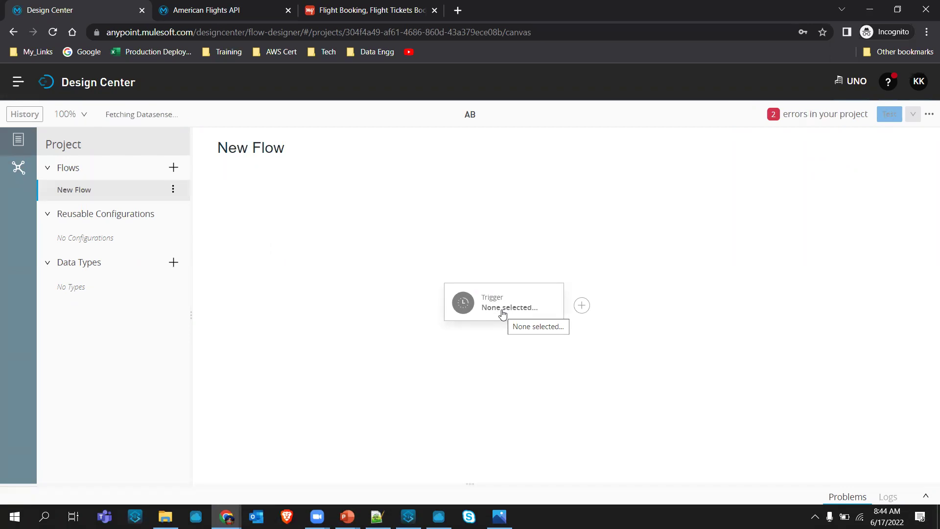
Switch to the Mulesoft training presentation in PowerPoint and review the Design center applications and Cloudhub worker slides.
left_click(347, 517)
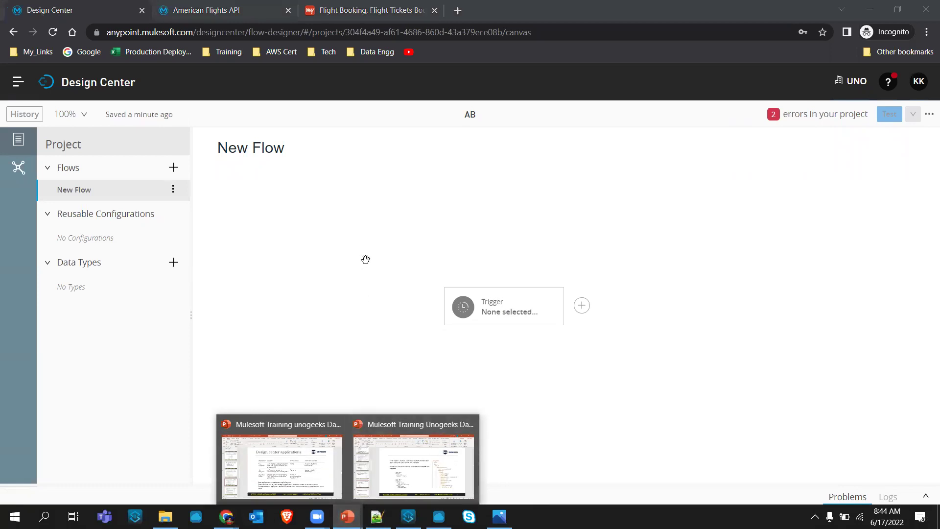
left_click(280, 473)
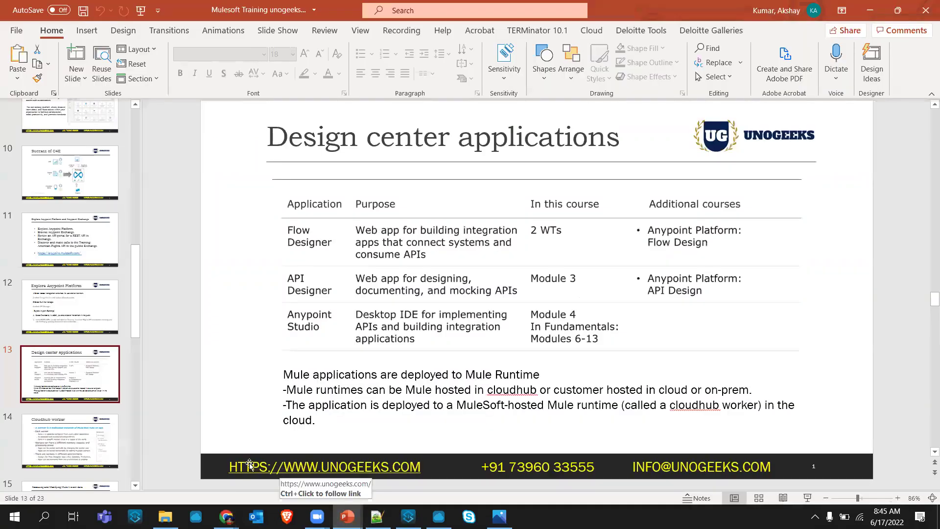
left_click(77, 442)
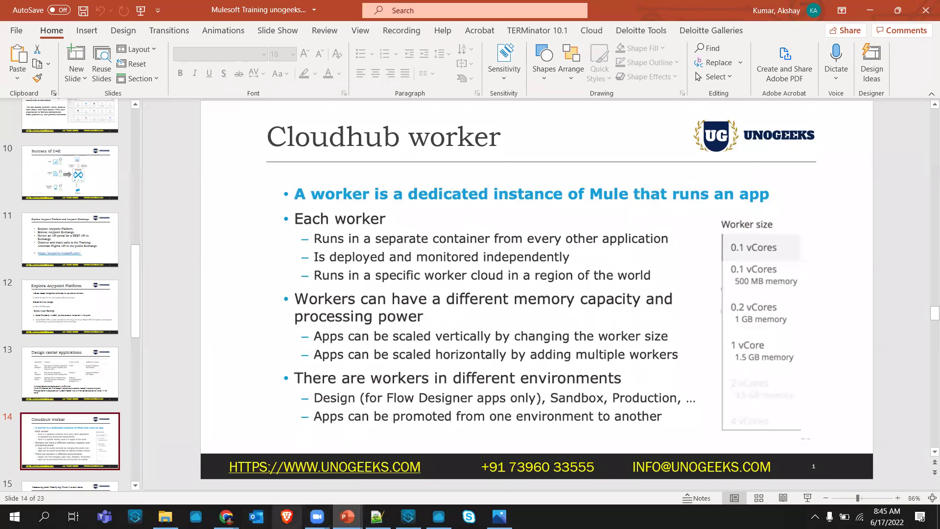
Switch to the Chrome window with API designer and open Runtime Manager in the Design environment.
mouse_move(226, 517)
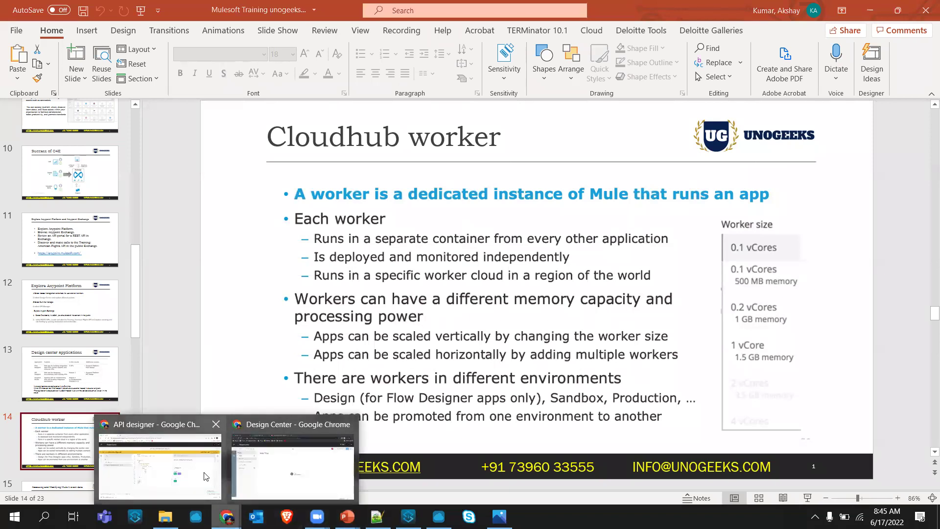
left_click(206, 477)
left_click(18, 81)
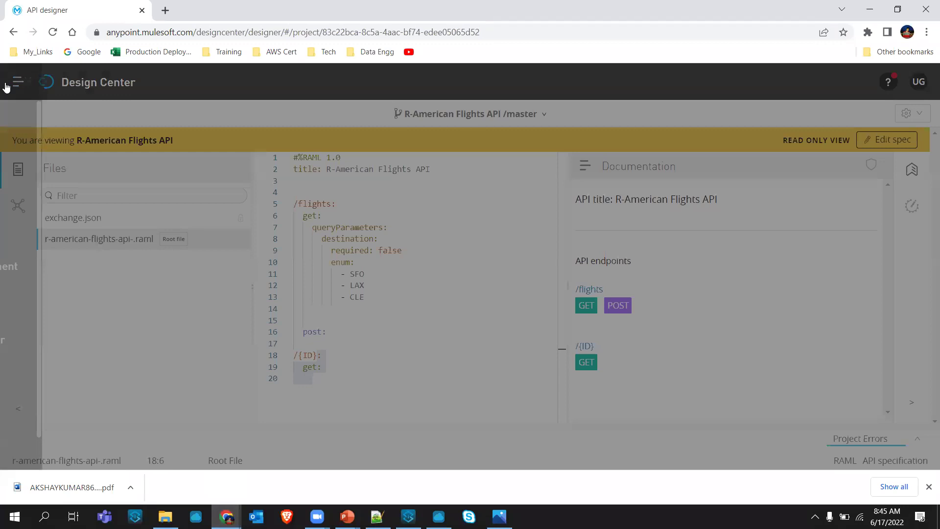
left_click(72, 337)
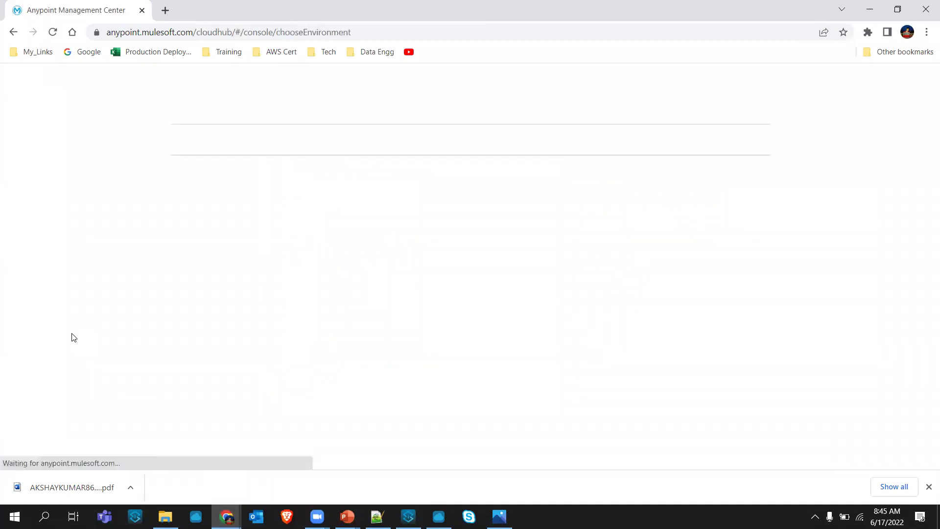
left_click(192, 154)
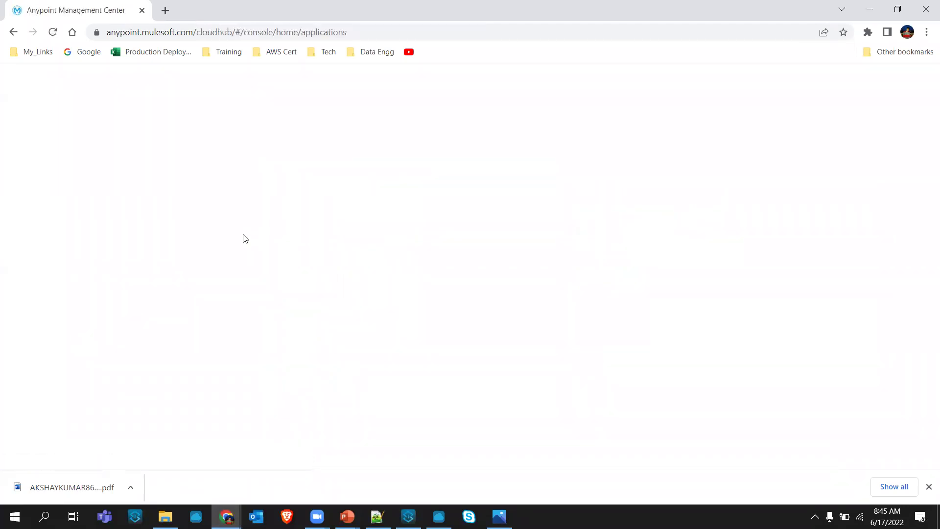
Check the project in Anypoint Studio, then return to Runtime Manager, dismiss the Flex Gateway introduction and view the Servers page.
left_click(412, 514)
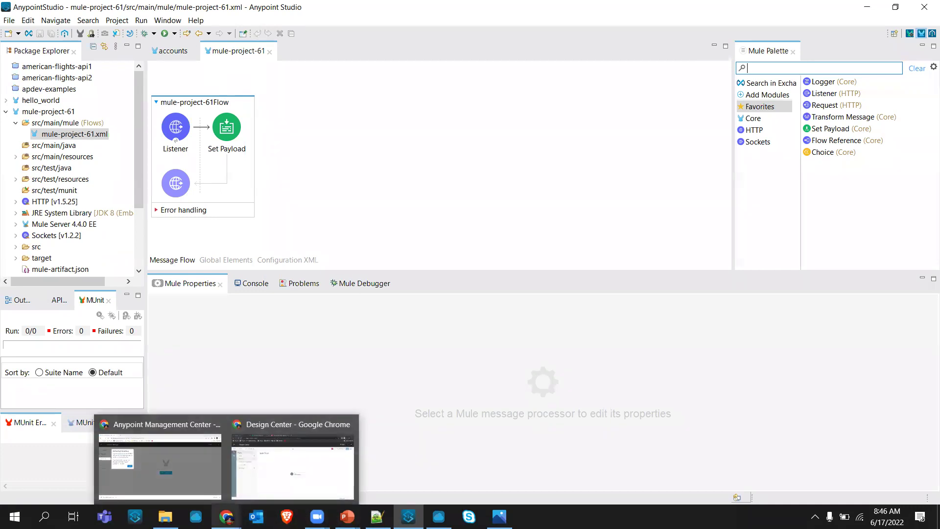
left_click(226, 517)
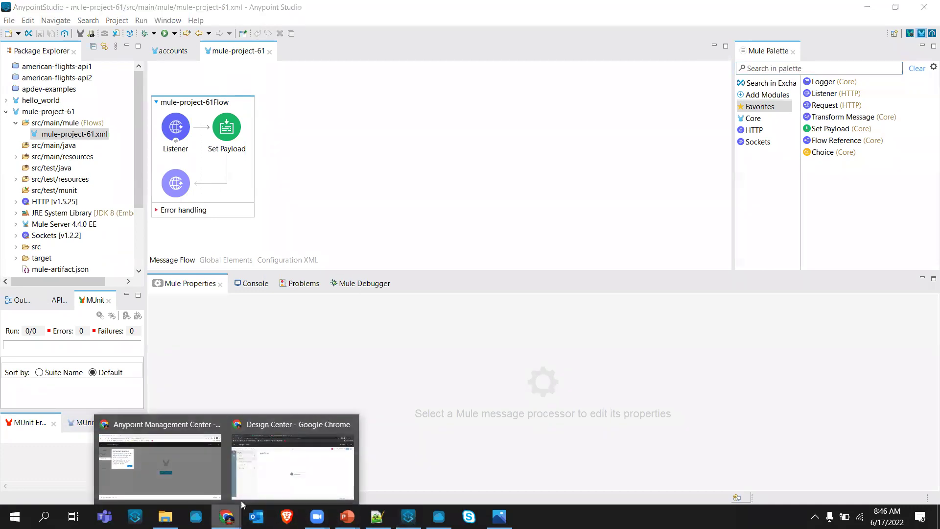
left_click(206, 473)
left_click(239, 246)
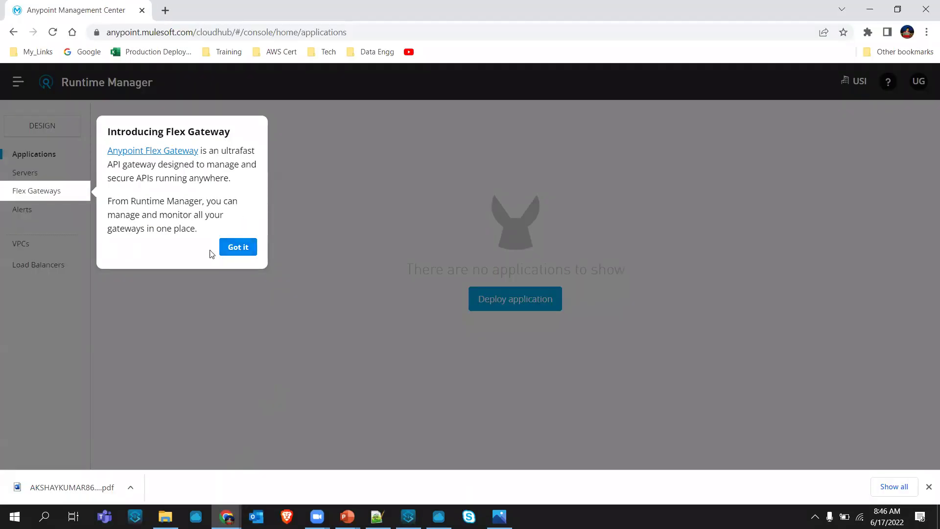
left_click(33, 179)
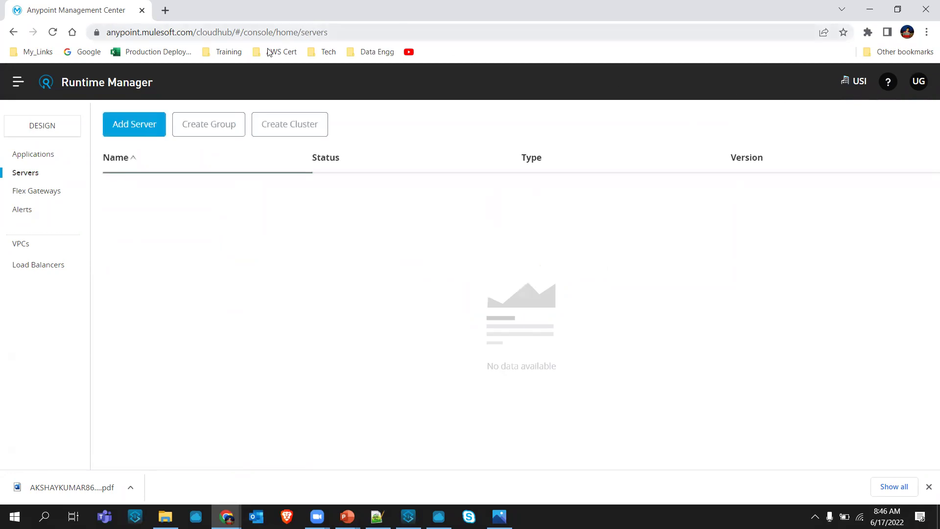
Sign out of Anypoint Platform and sign back in with the username Training-17 and the saved password.
left_click(918, 82)
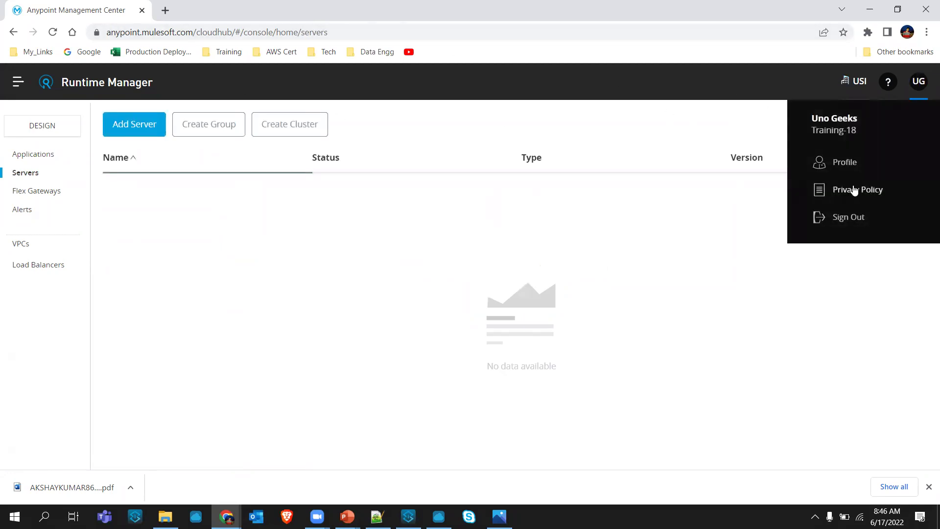
left_click(841, 216)
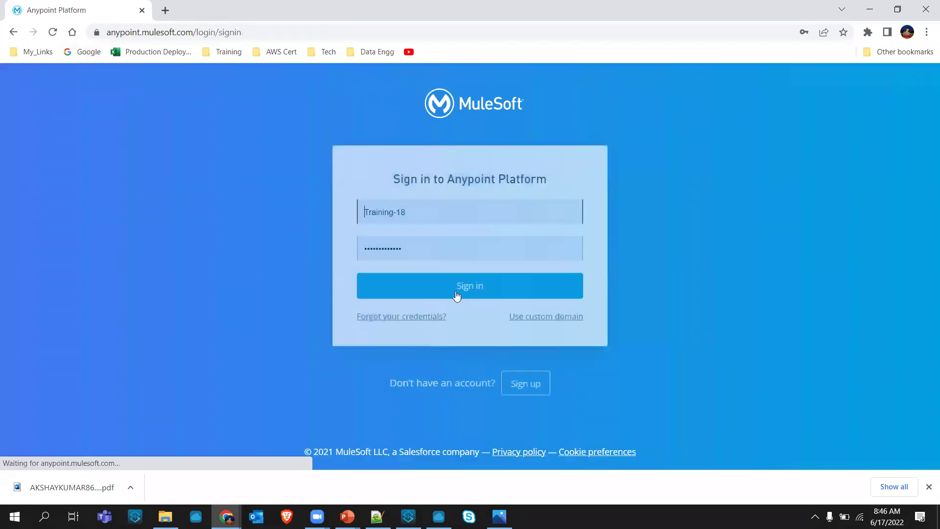
left_click(422, 217)
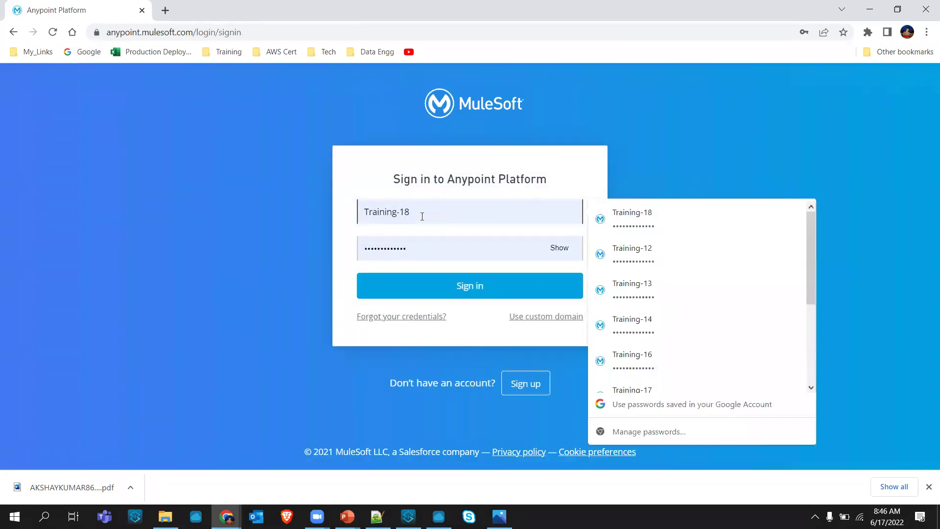
key("BackSpace")
type("7")
left_click(443, 245)
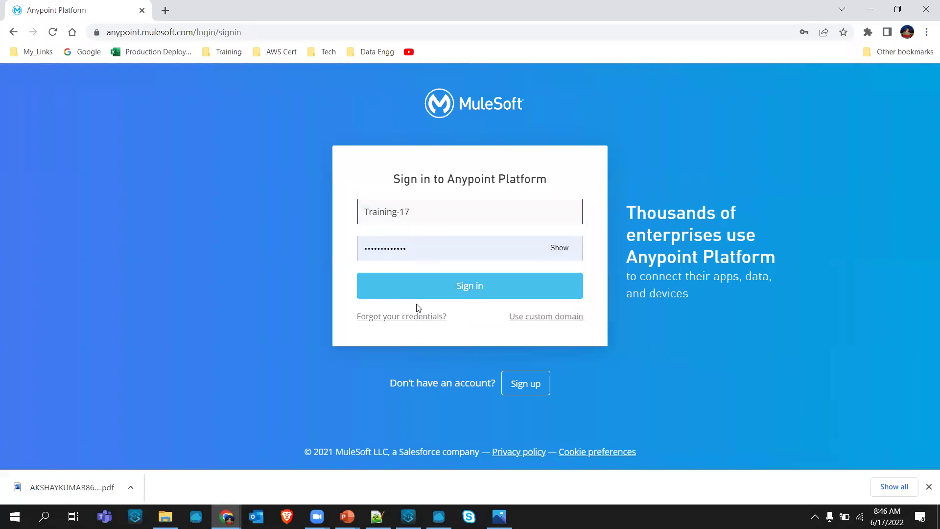
left_click(417, 290)
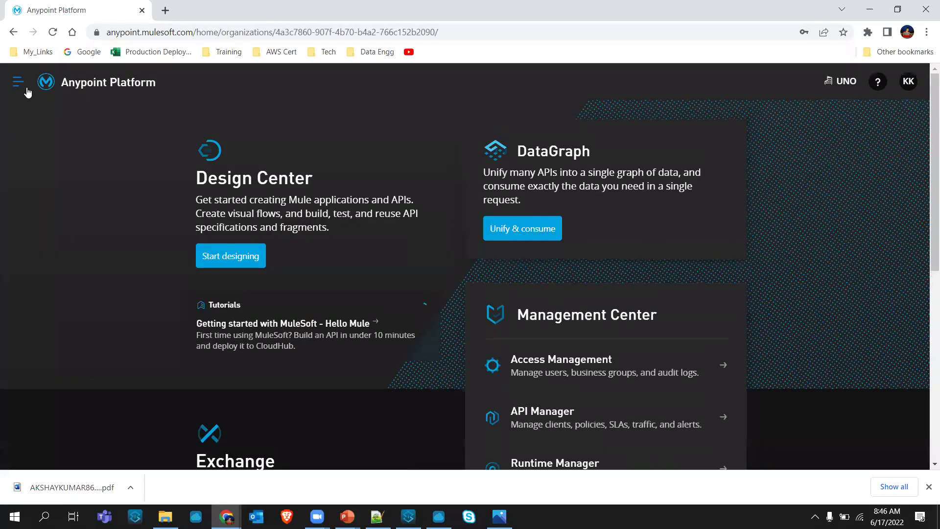
Open Runtime Manager for the newly signed-in account.
left_click(27, 89)
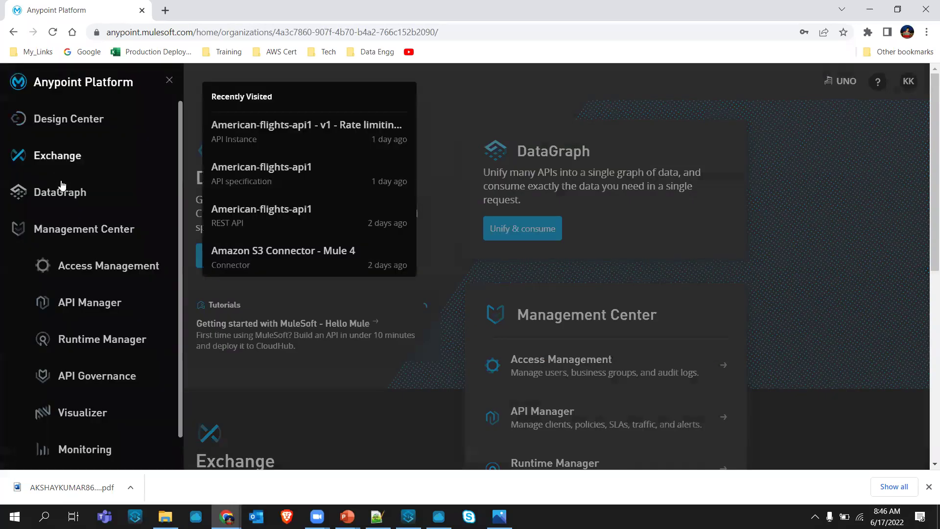
left_click(85, 345)
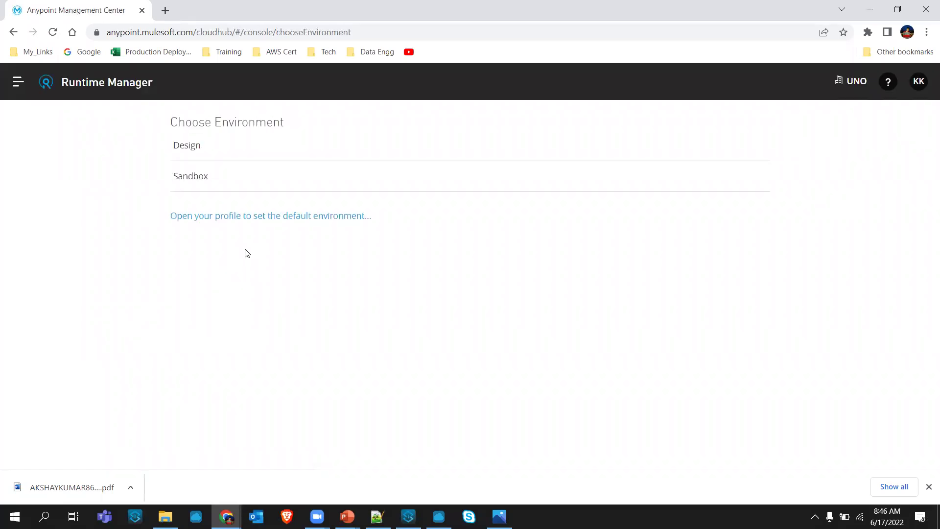
Open the Design environment and view the settings of the deployed ab-yqpr application.
left_click(194, 147)
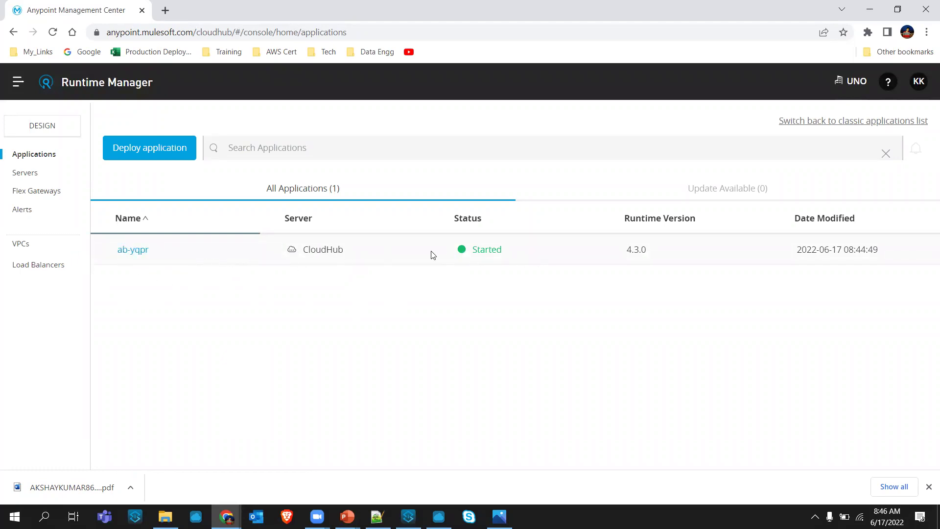
left_click(144, 251)
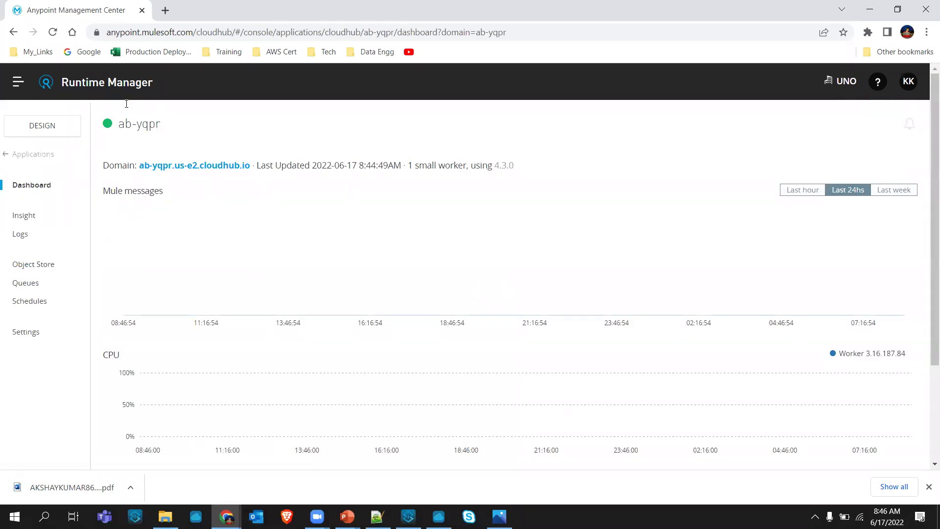
left_click(35, 335)
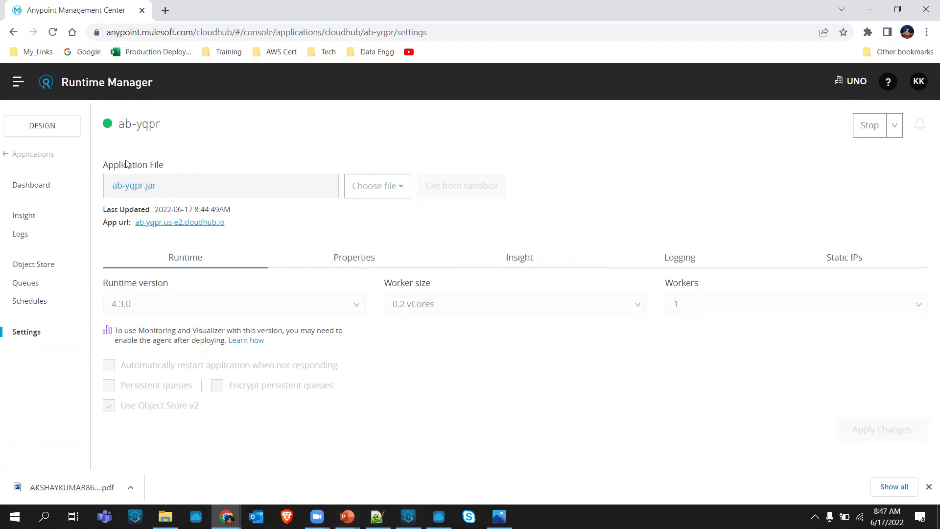
Open the bookmarked Whiteboard.chat board from the Training folder in a new browser tab and dismiss its welcome message.
left_click(171, 11)
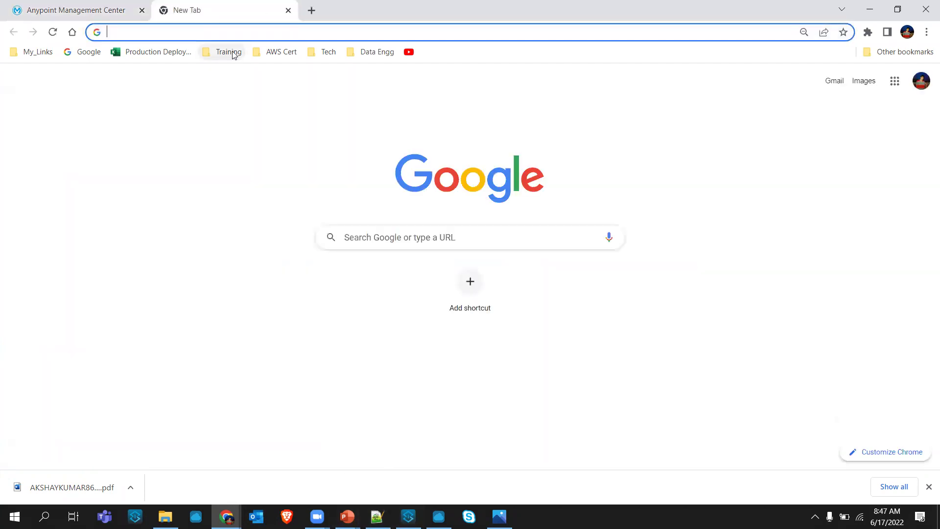
left_click(230, 52)
left_click(246, 140)
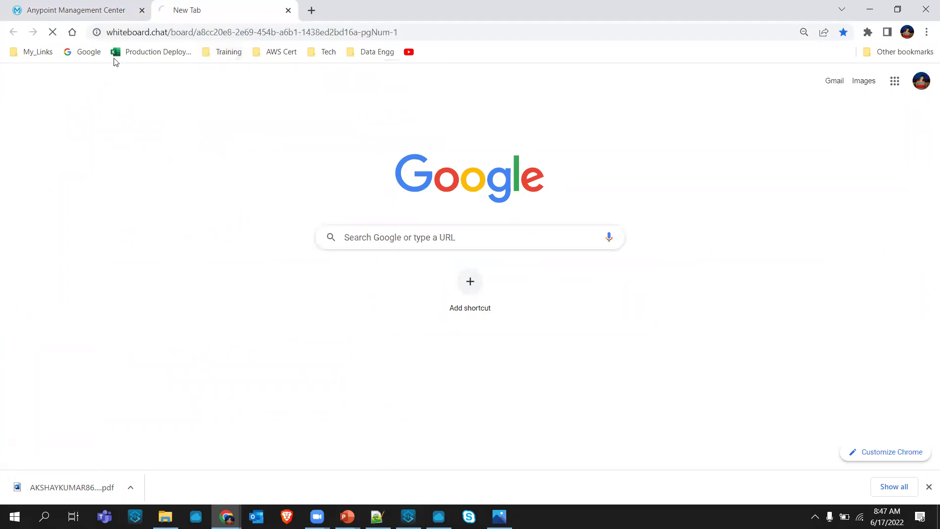
left_click(109, 9)
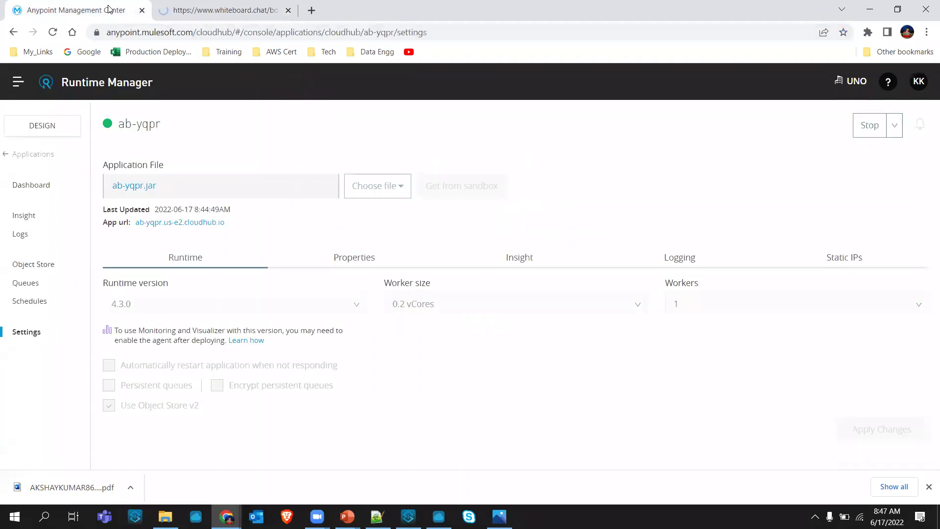
left_click(218, 20)
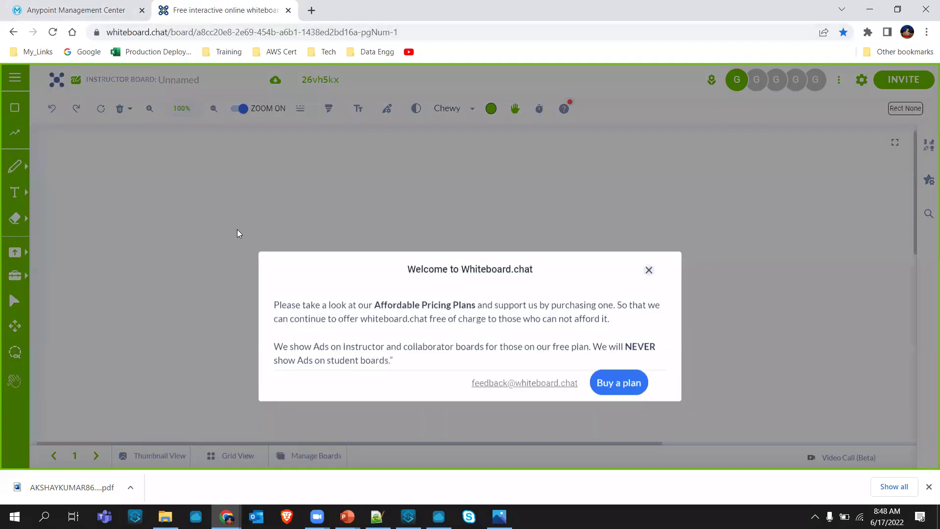
left_click(648, 210)
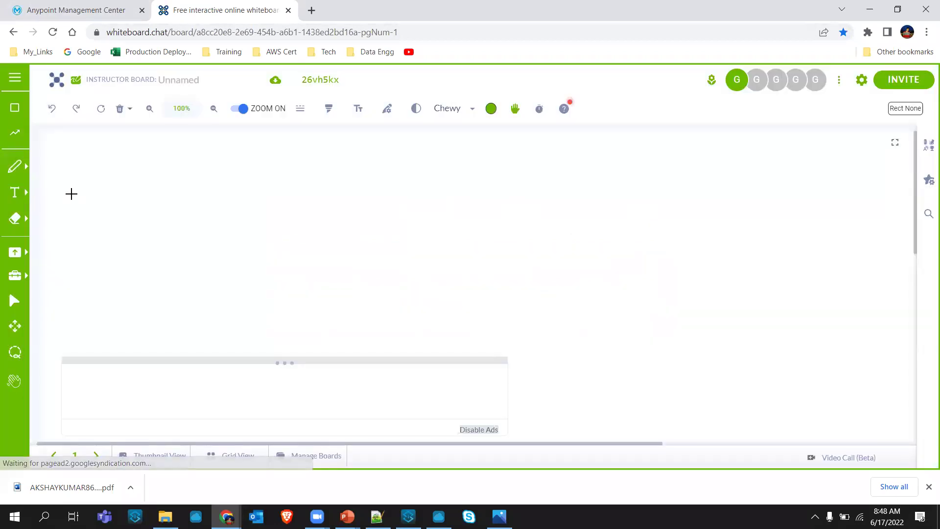
Draw a rectangle on the whiteboard and a second, wider one overlapping its upper-left part, dismissing the advertisement in between.
left_click(14, 108)
left_click_drag(237, 213, 359, 296)
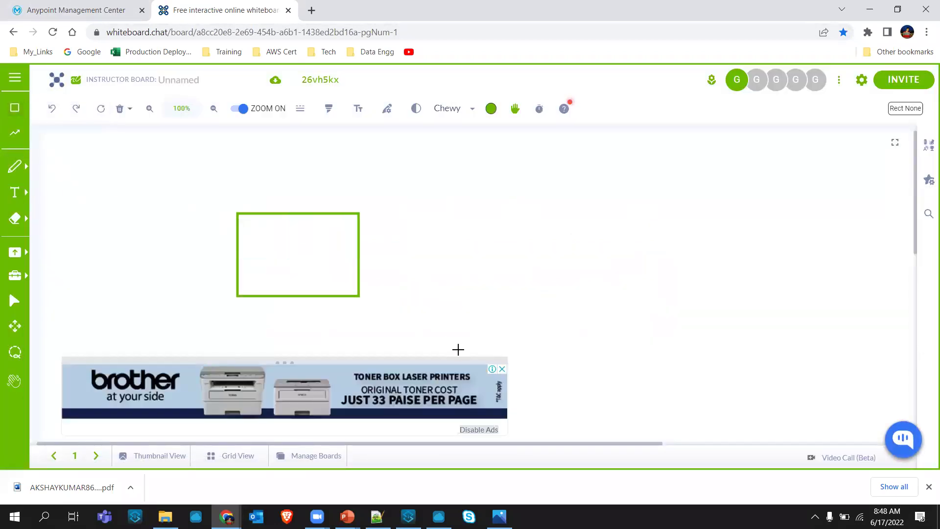
left_click(502, 369)
left_click_drag(289, 263, 47, 214)
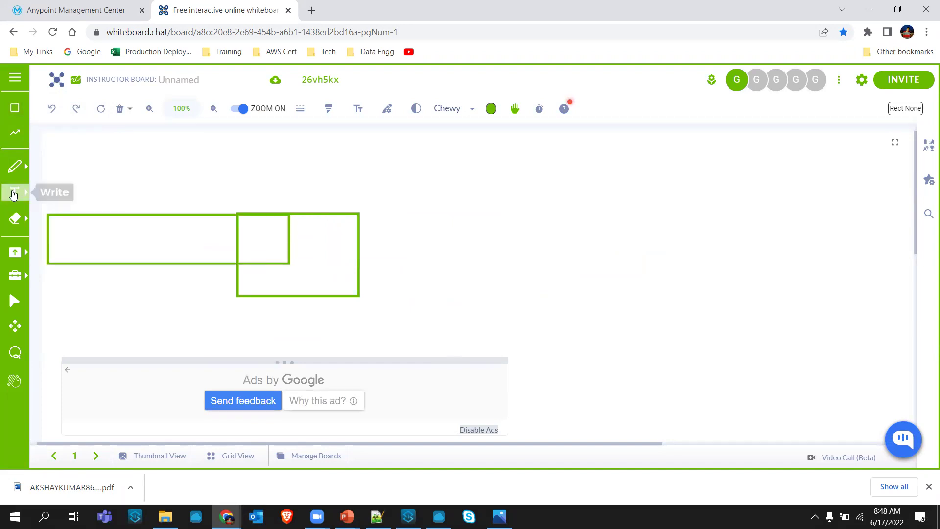
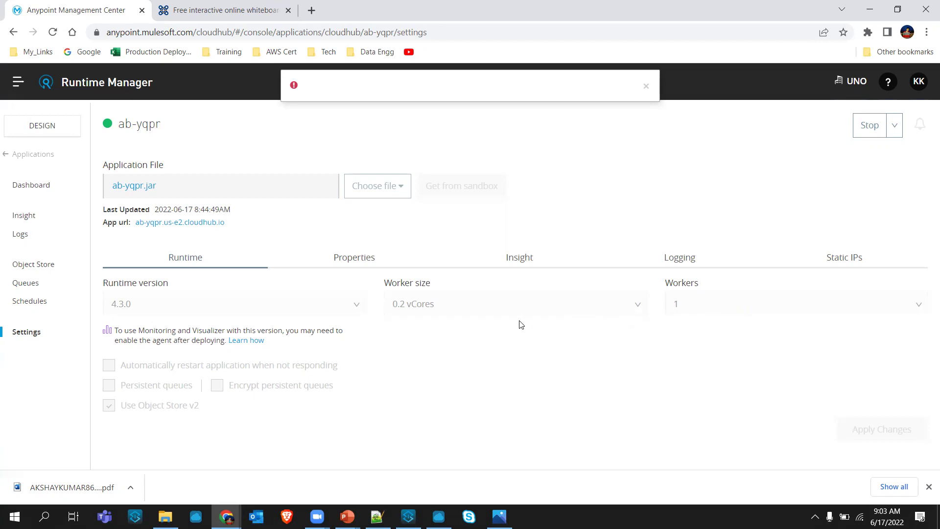
Switch to Anypoint Studio to view the mule-project-61 flow, then return to the Chrome window with Runtime Manager.
left_click(408, 515)
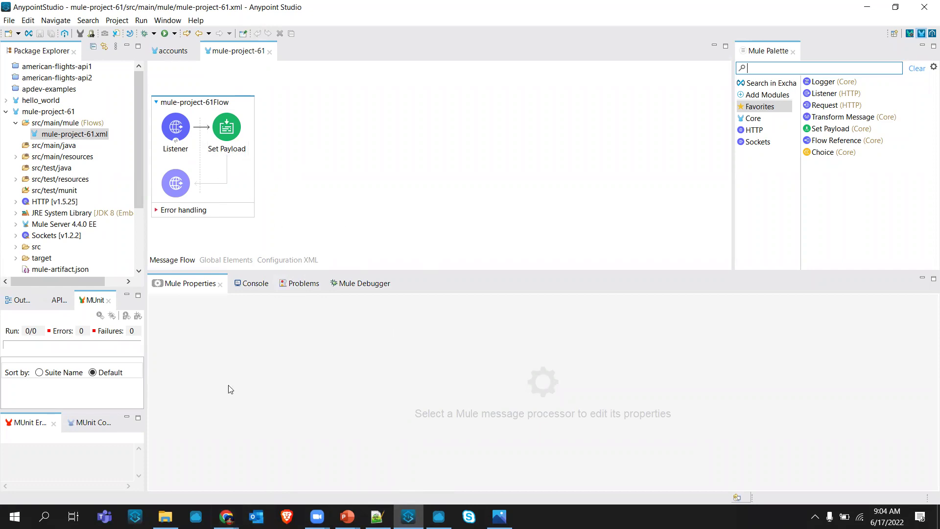
mouse_move(227, 516)
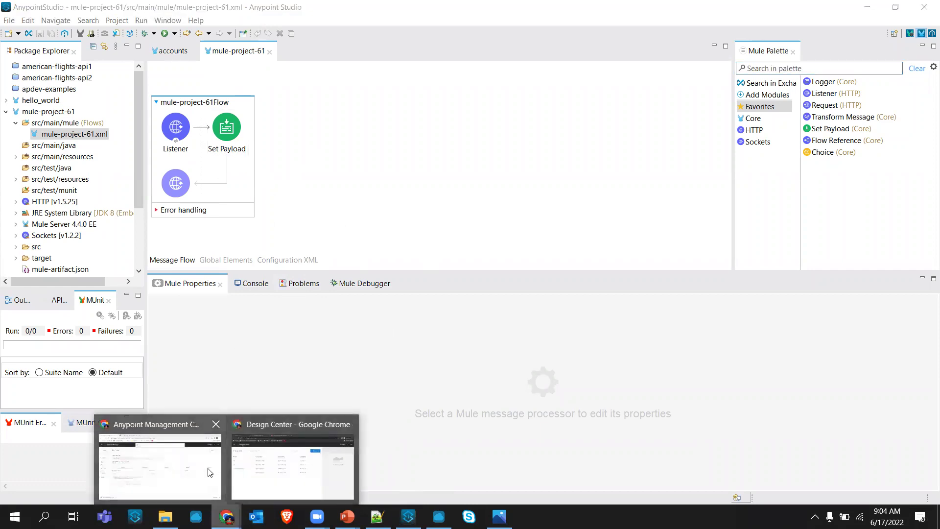
left_click(210, 473)
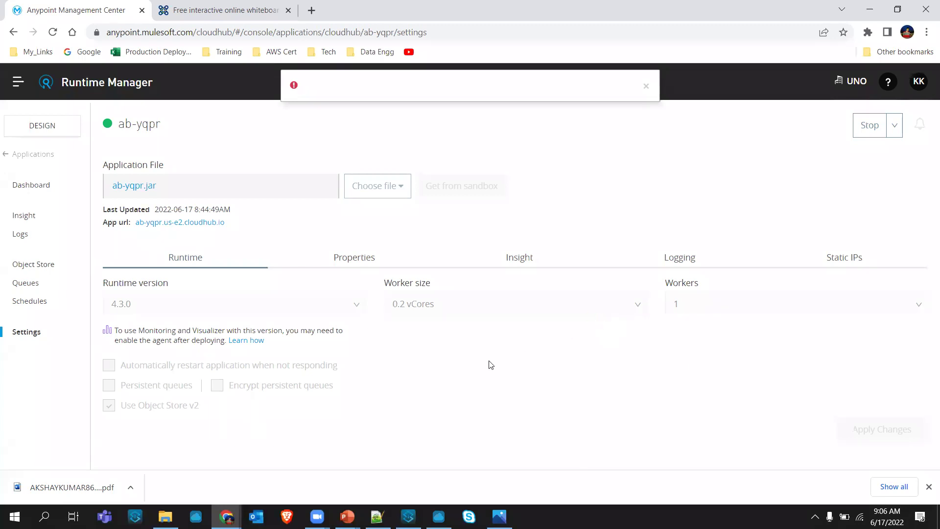
Look over the Anypoint Platform navigation menu, close it without choosing a product, and switch to PowerPoint.
left_click(17, 82)
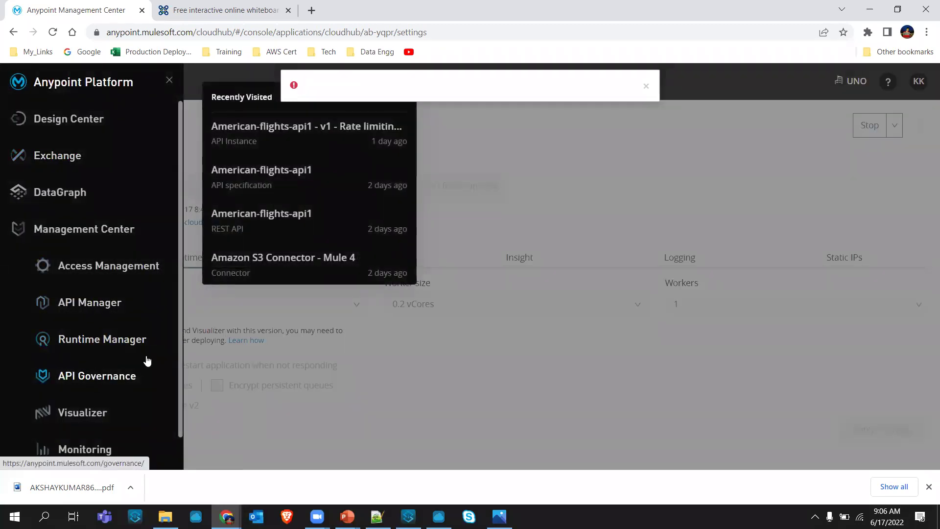
left_click(411, 358)
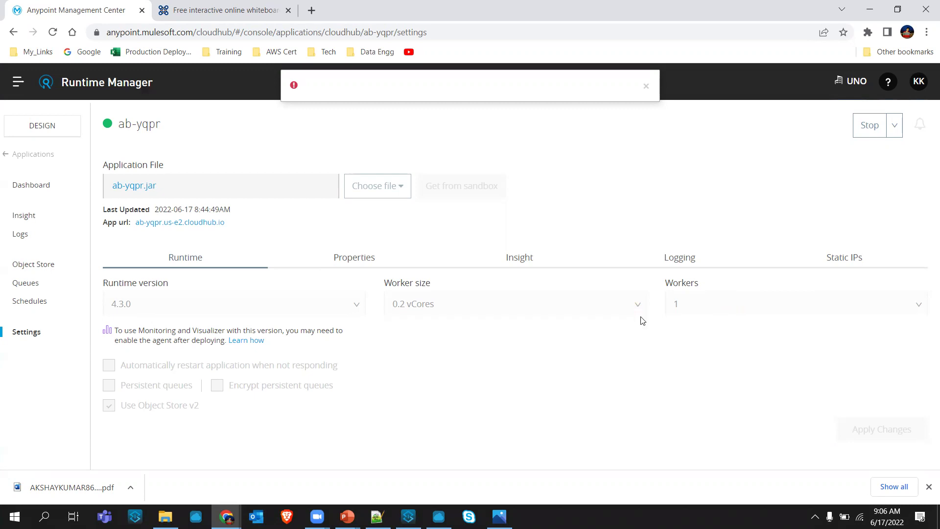
left_click(347, 516)
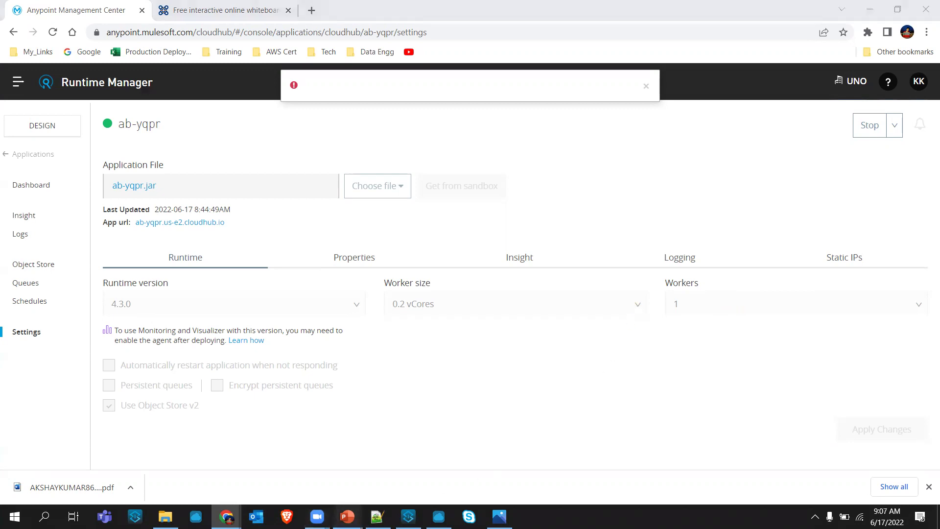